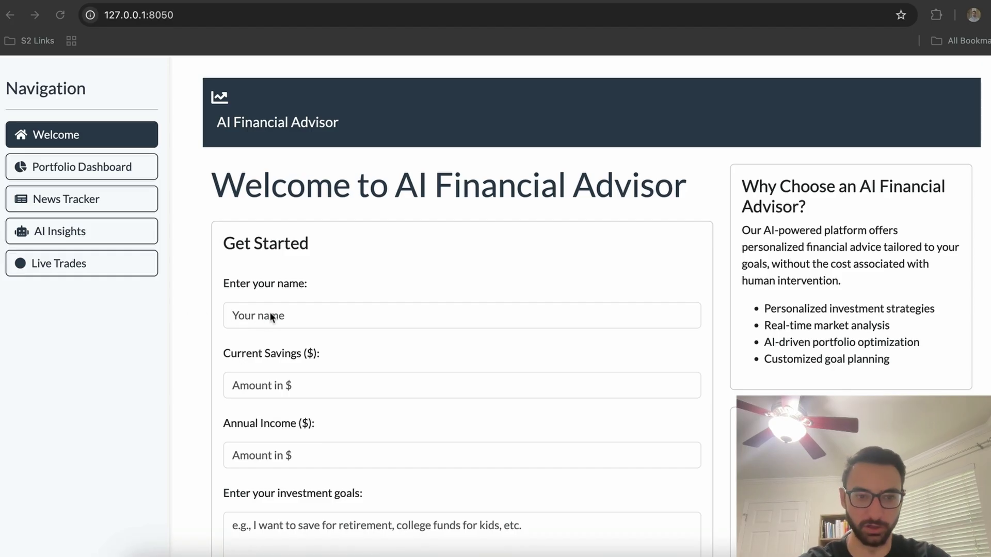
# Step: Fill in the autofilled name, 15000 savings, 150000 income and the goal 'I want to get rich off of crypto'
pyautogui.scroll(-1, 210, 346)
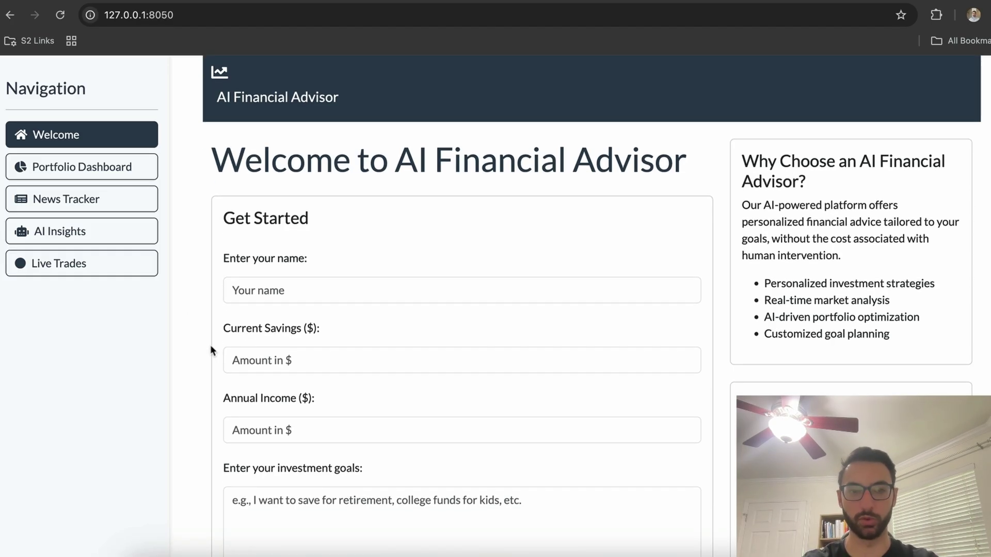
pyautogui.click(285, 289)
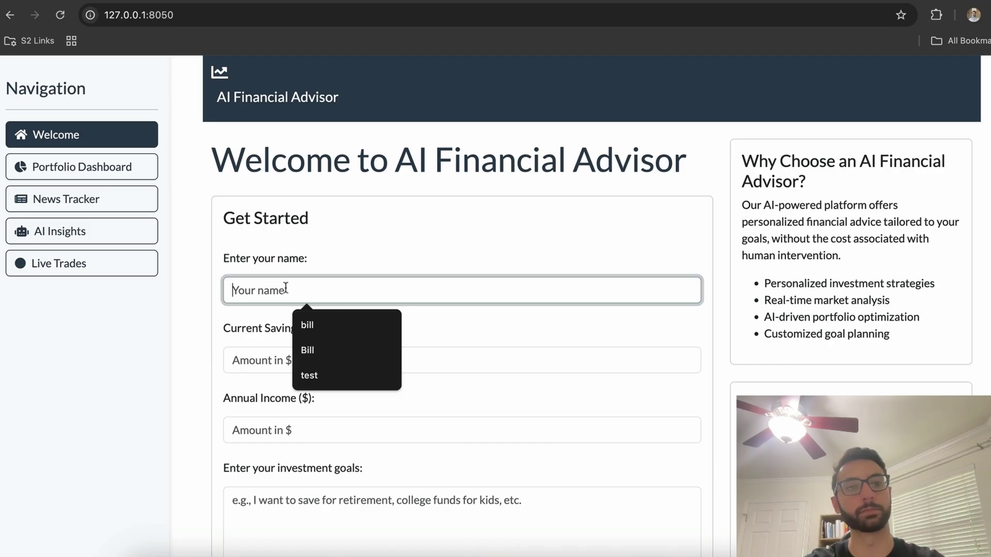
pyautogui.click(298, 349)
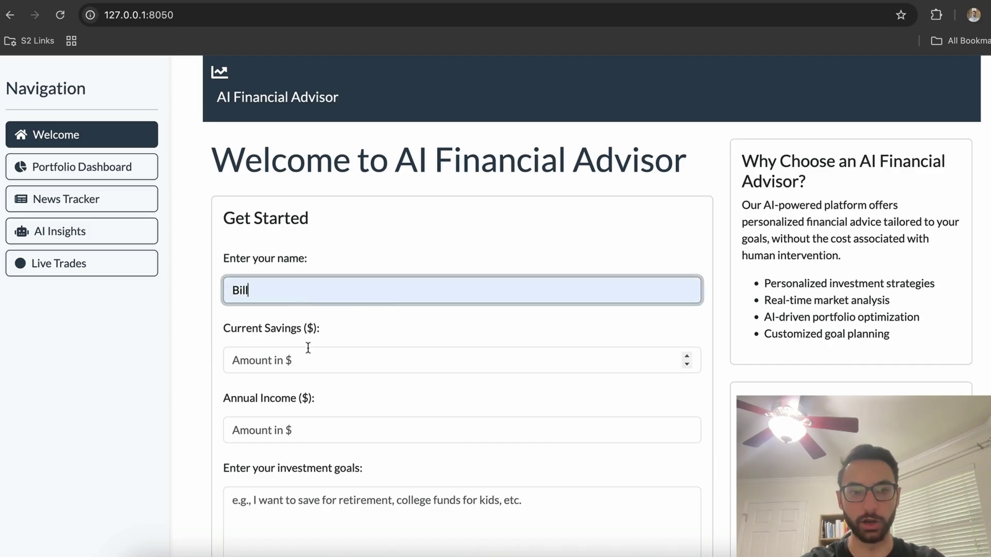
pyautogui.click(273, 367)
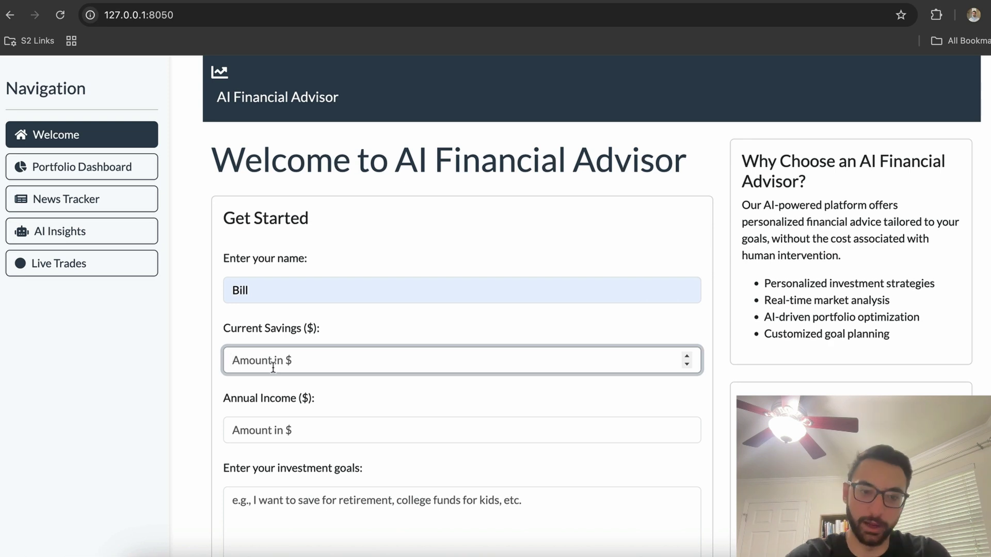
pyautogui.write('15000')
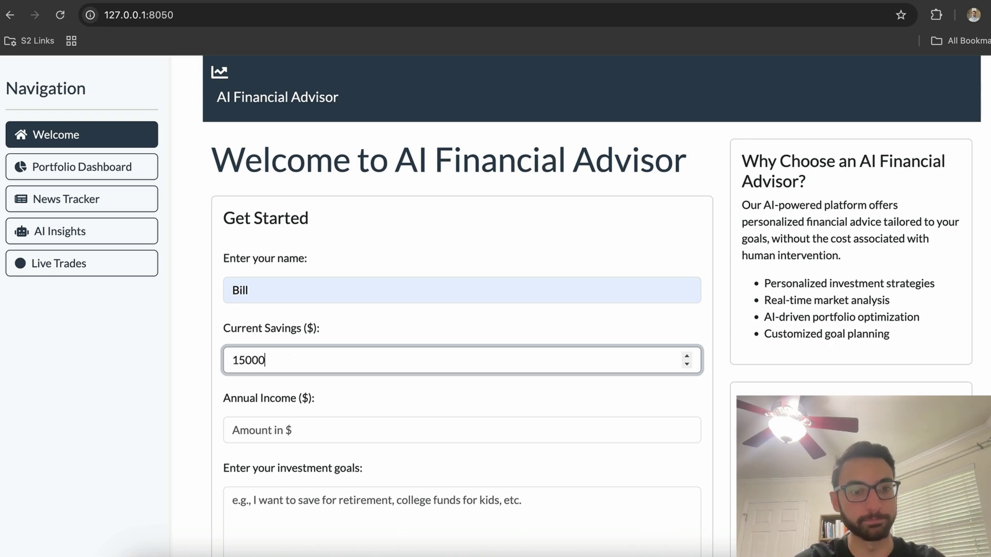
pyautogui.press('Tab')
pyautogui.write('150000')
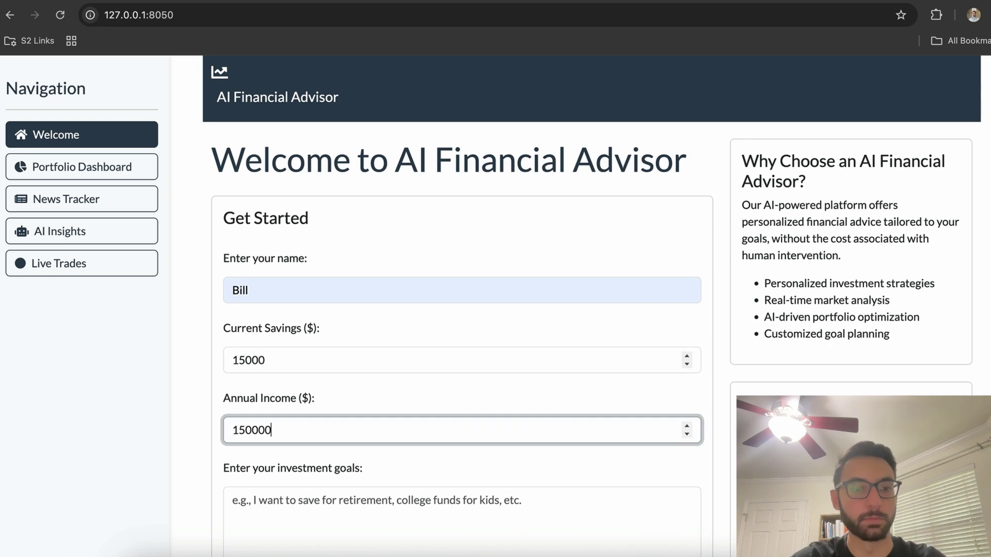
pyautogui.press('Tab')
pyautogui.scroll(-3, 202, 270)
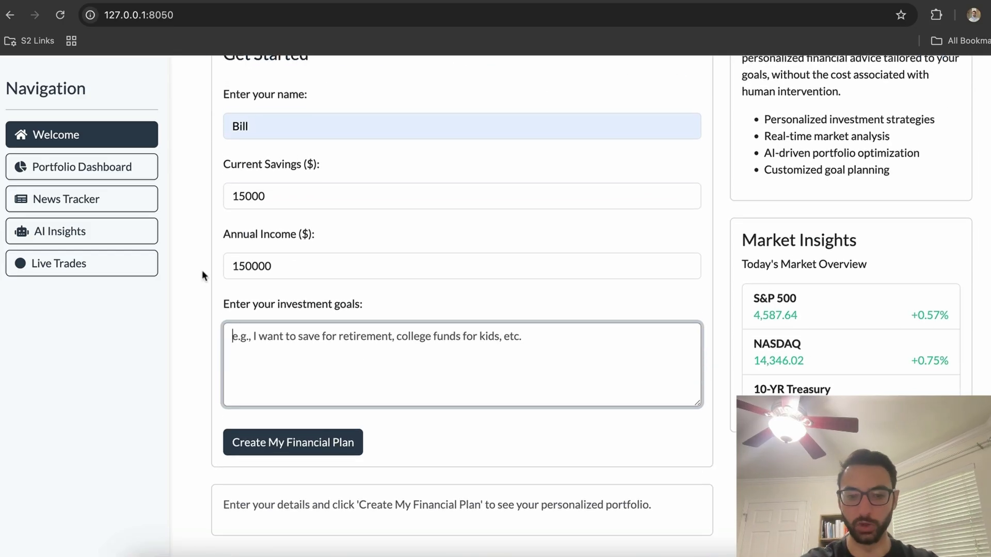
pyautogui.write('I want ')
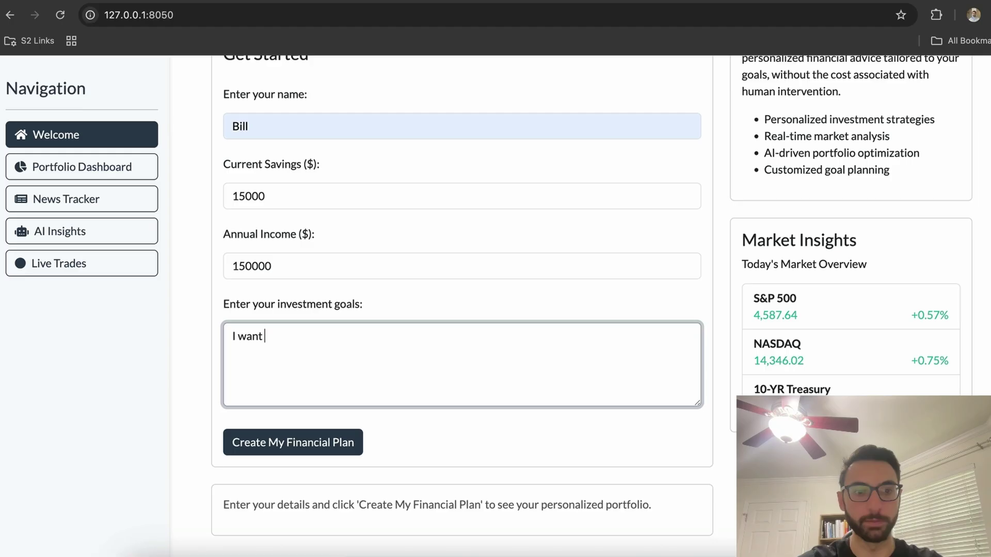
pyautogui.write('to get rich of')
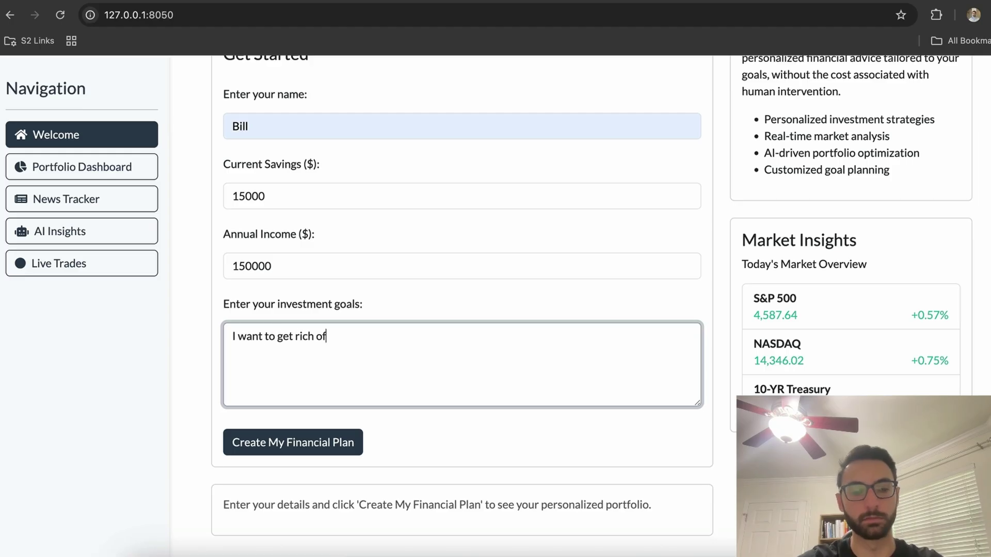
pyautogui.write('f of crypto')
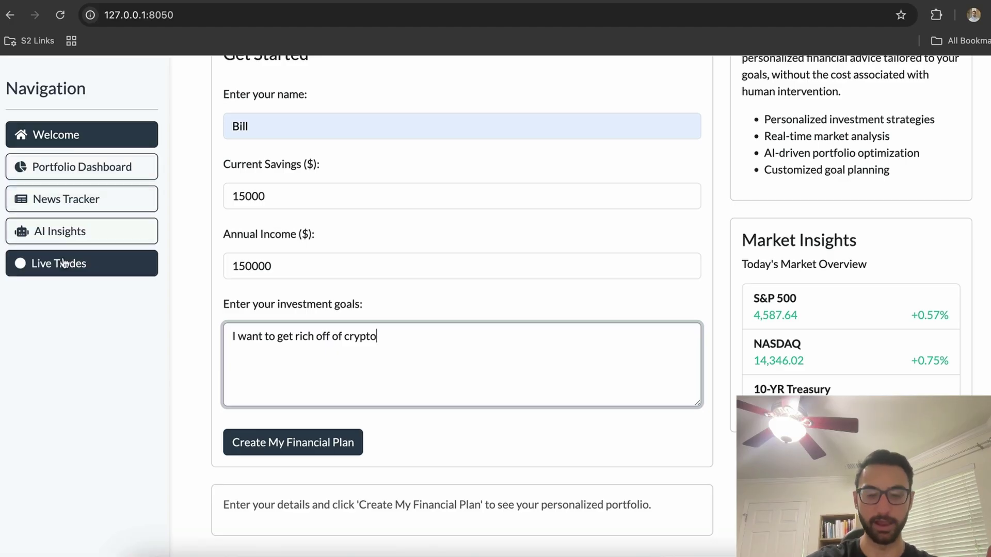
# Step: Create the financial plan and review its USDC holding and Crypto Investments section
pyautogui.click(298, 452)
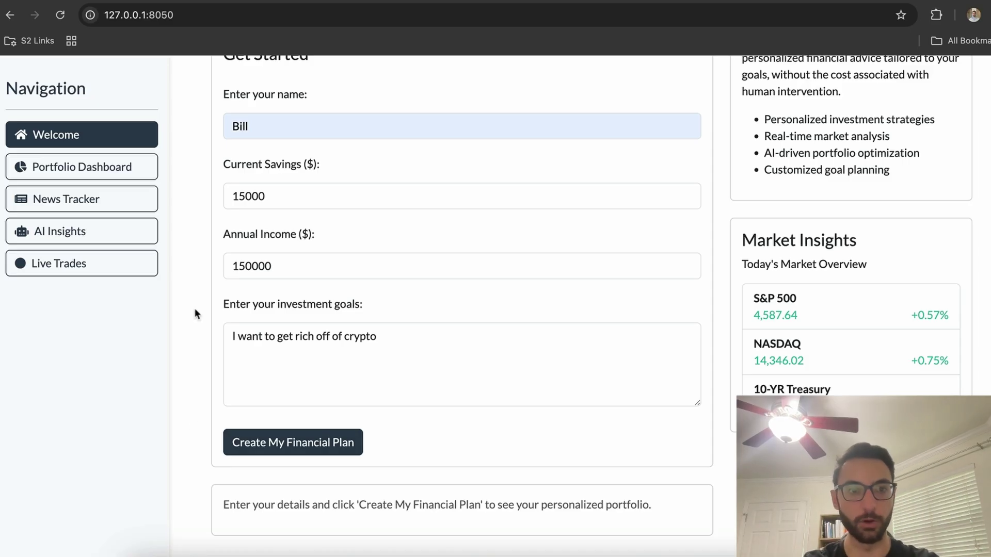
pyautogui.scroll(-3, 205, 329)
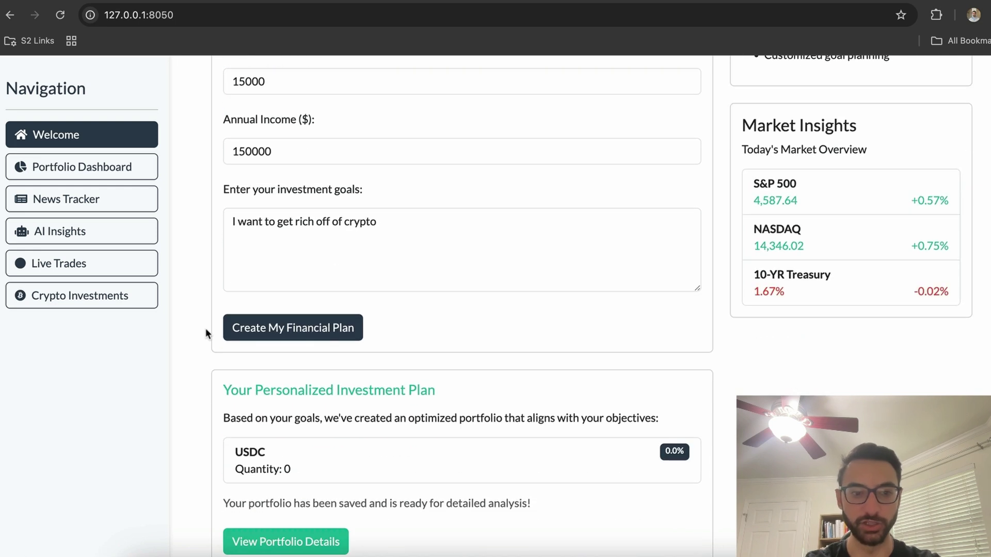
pyautogui.scroll(5, 205, 445)
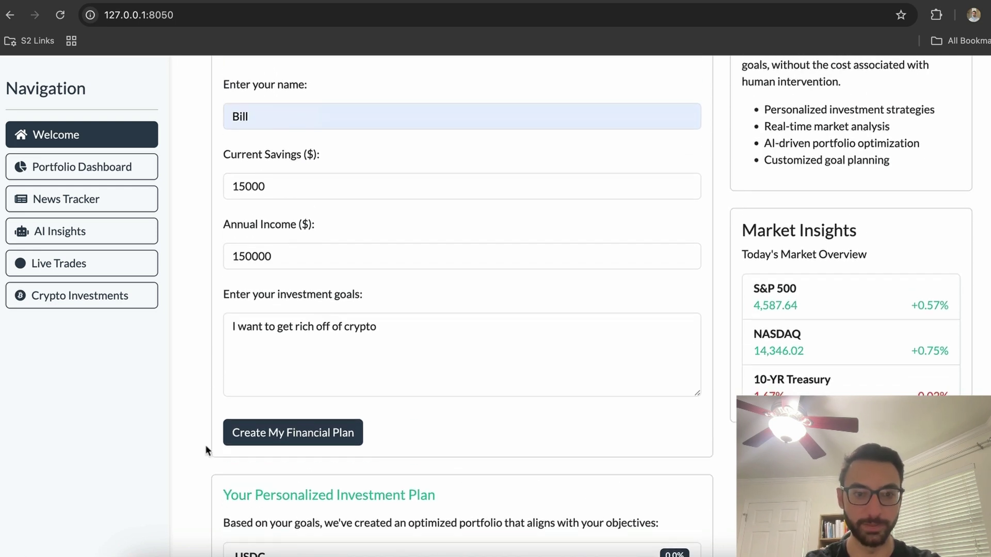
pyautogui.scroll(-3, 206, 444)
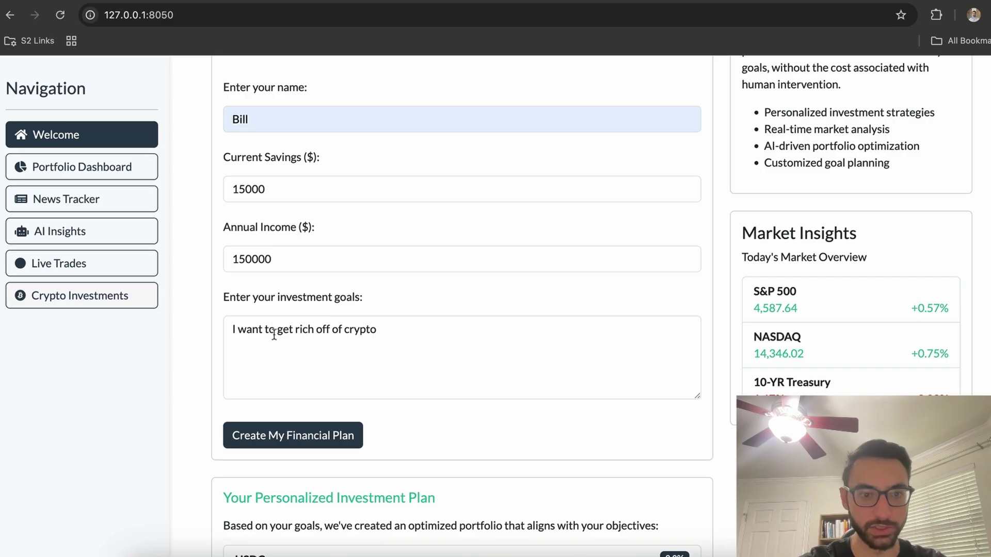
# Step: Replace the goal with 'buy a house and send my future kids to college' and regenerate the plan
pyautogui.moveTo(277, 330); pyautogui.dragTo(441, 334)
pyautogui.write('buy ')
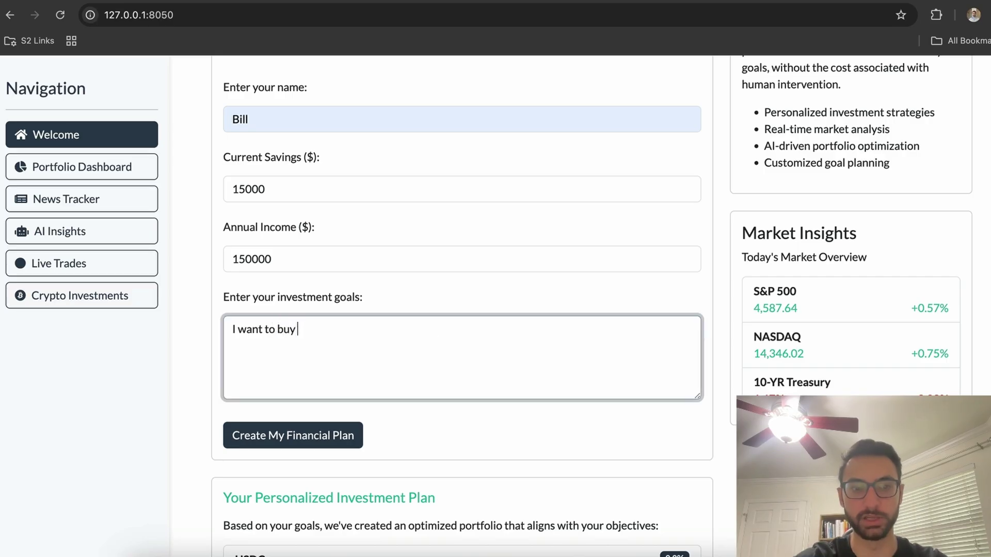
pyautogui.write('a house and send ')
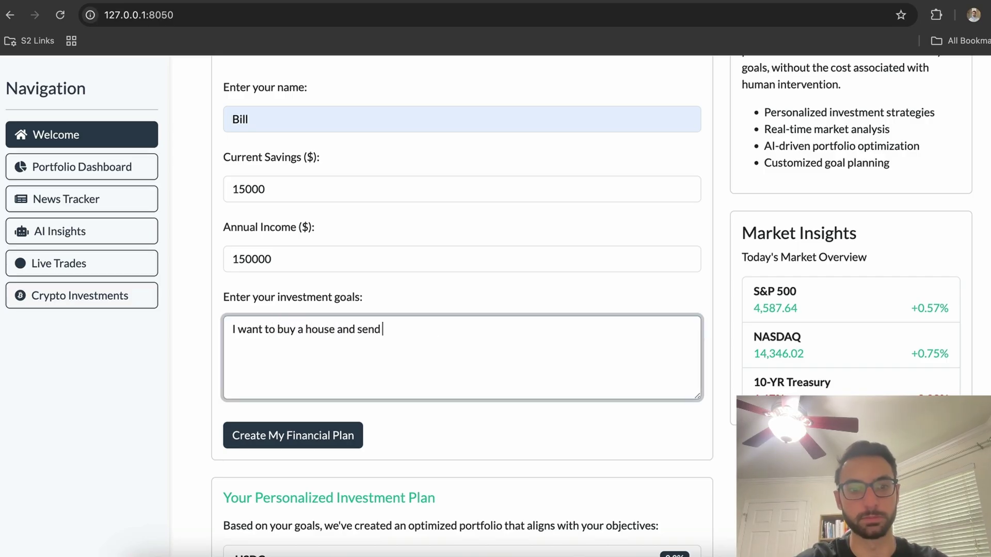
pyautogui.write('my future kids to college')
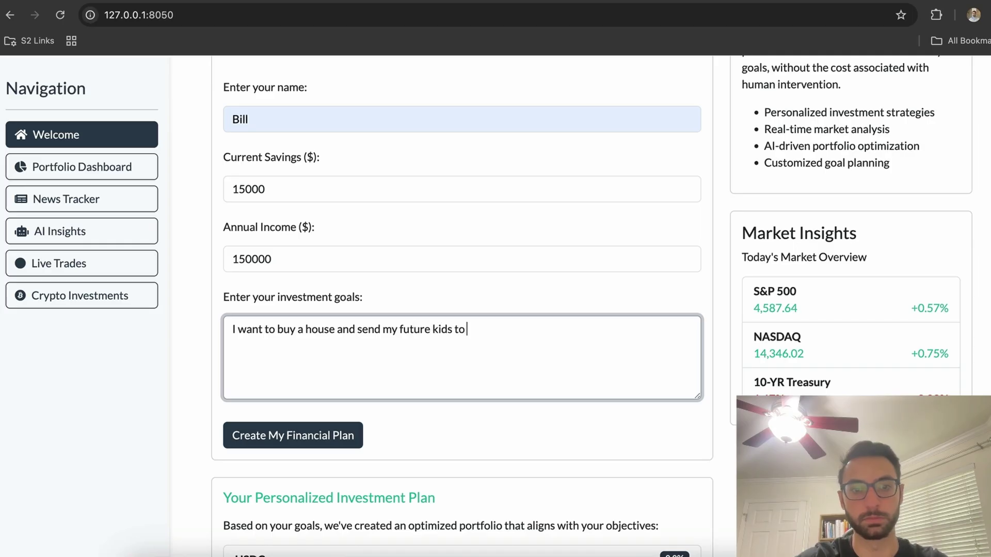
pyautogui.click(326, 438)
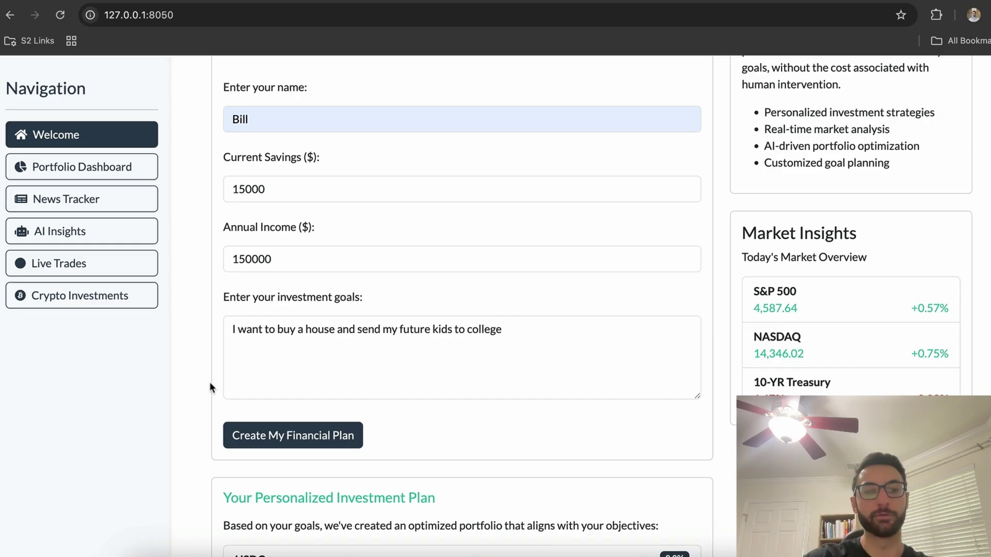
pyautogui.scroll(-2, 249, 482)
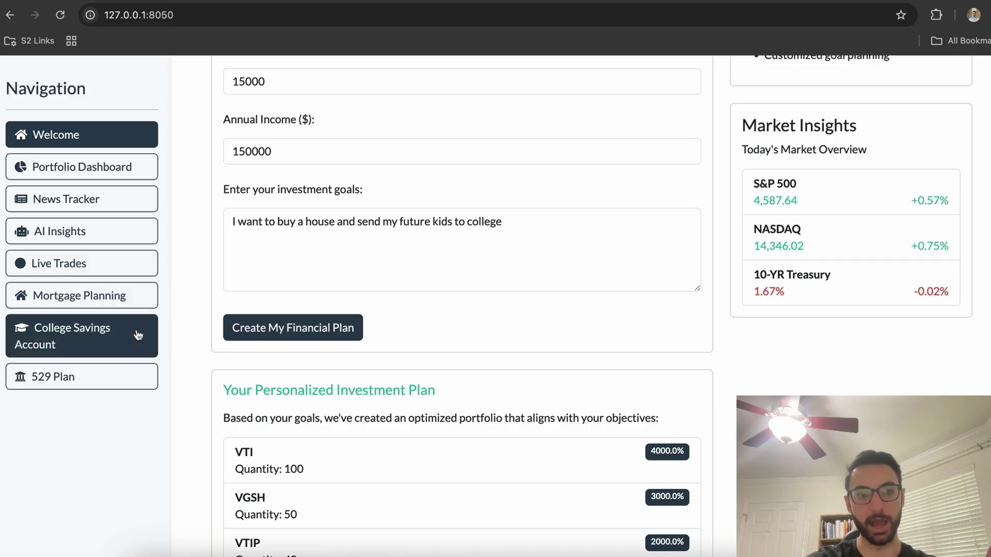
pyautogui.scroll(-2, 221, 395)
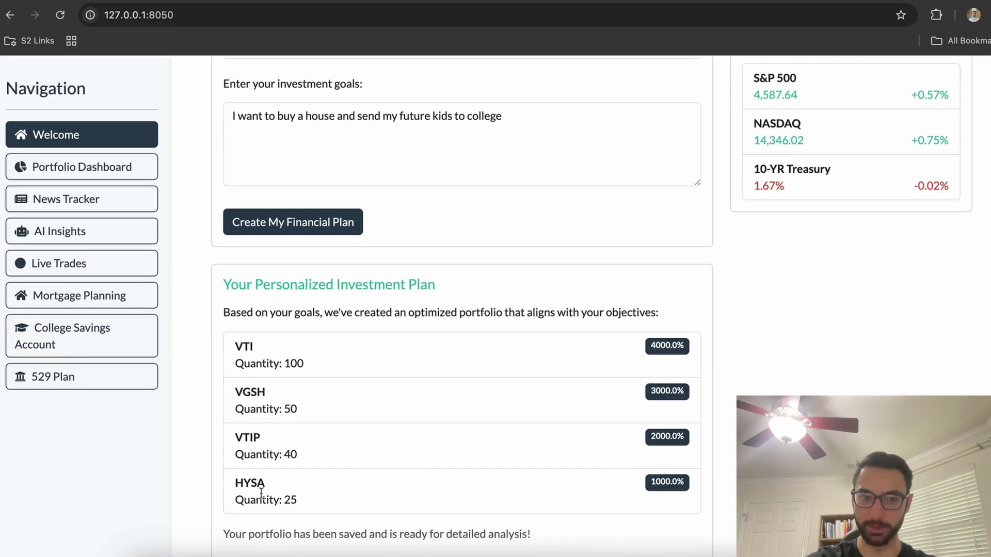
pyautogui.scroll(-1, 261, 494)
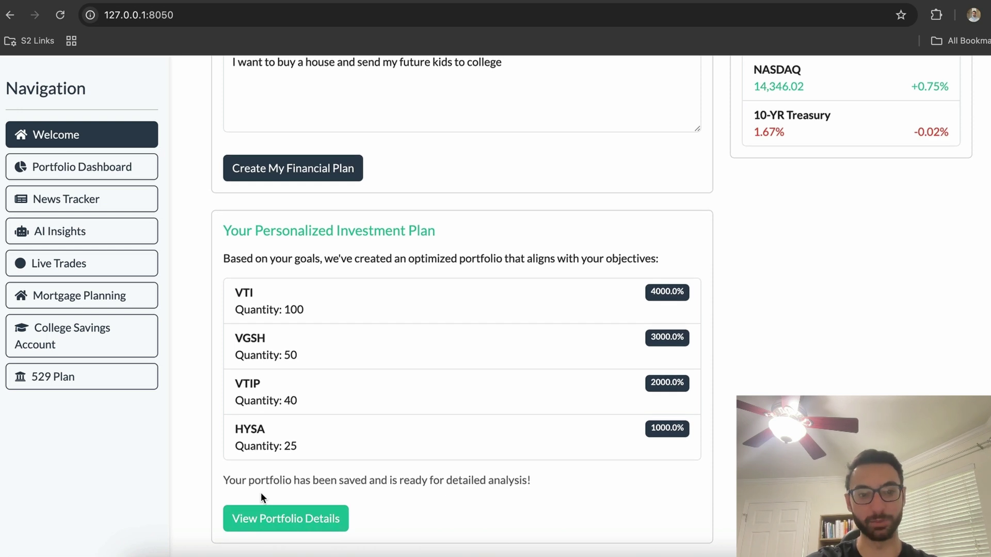
# Step: Review the Portfolio Dashboard's holdings, allocation and $32,604.37 total, then go to the News Tracker
pyautogui.scroll(2, 302, 385)
pyautogui.click(126, 170)
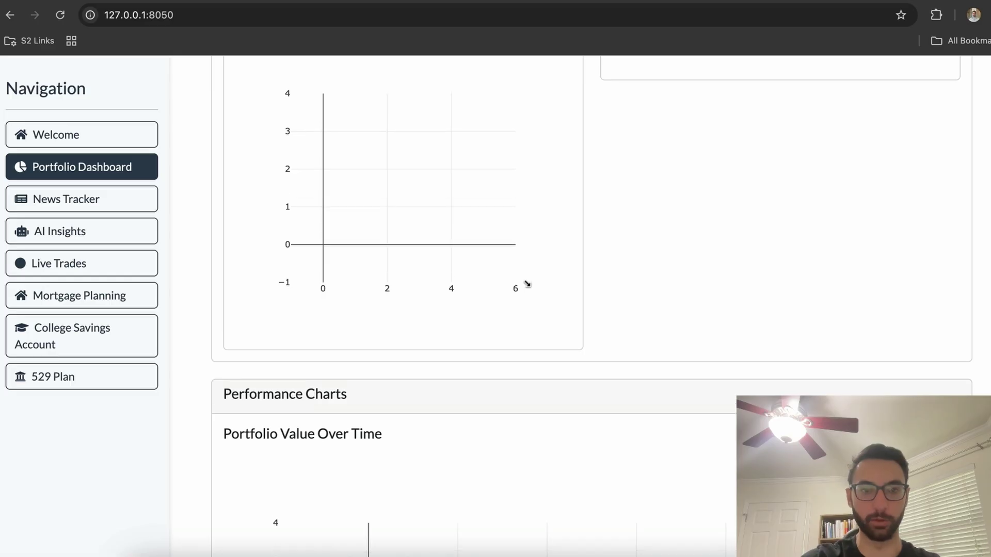
pyautogui.scroll(-2, 527, 284)
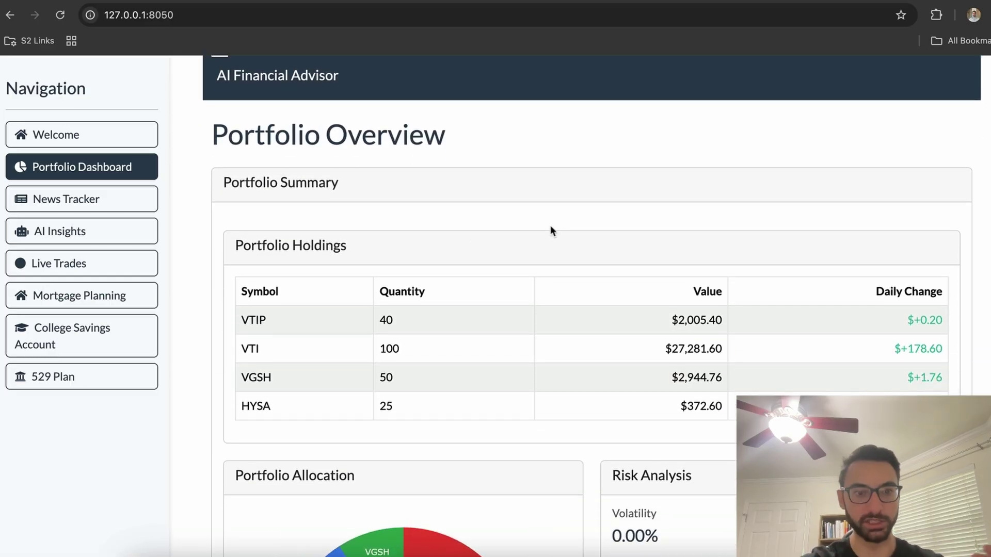
pyautogui.scroll(-6, 367, 243)
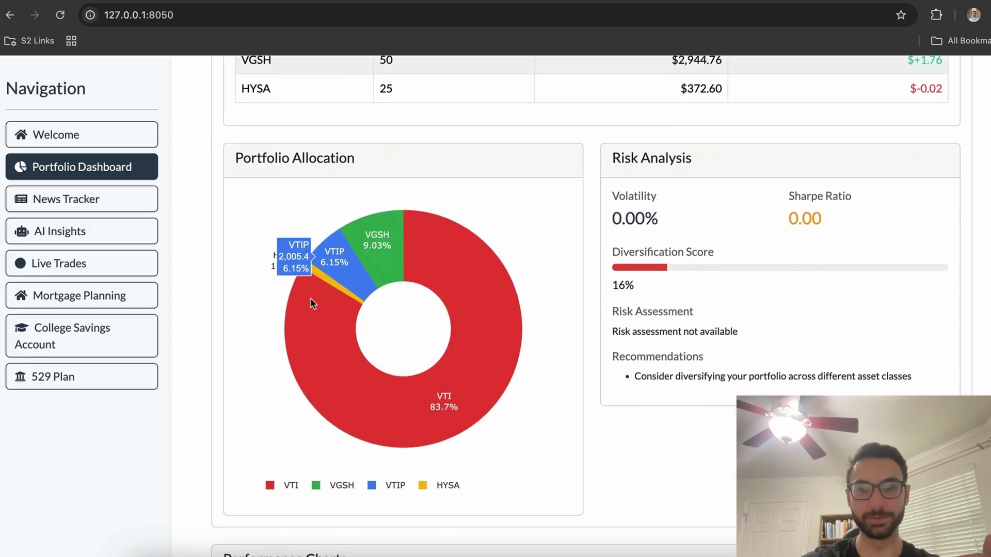
pyautogui.scroll(-12, 227, 356)
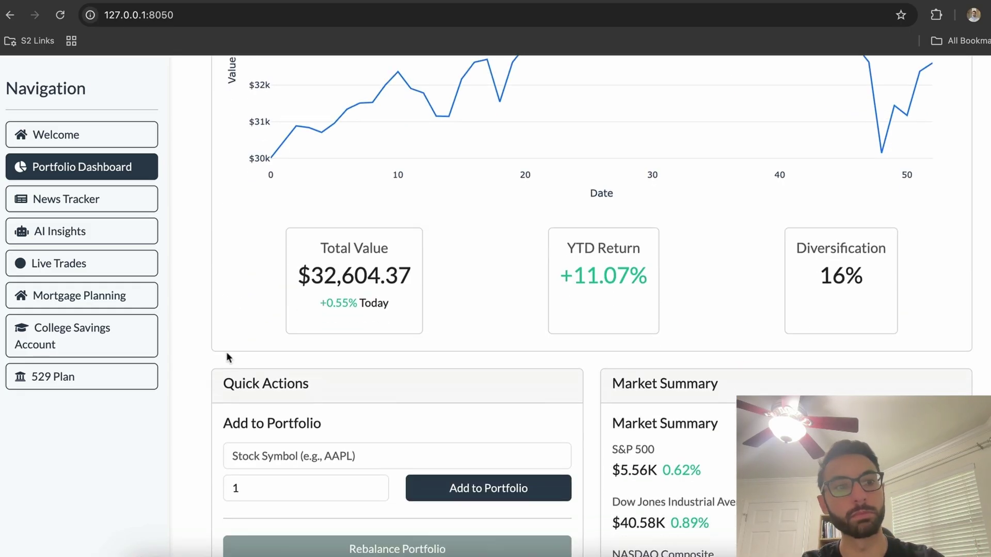
pyautogui.click(89, 201)
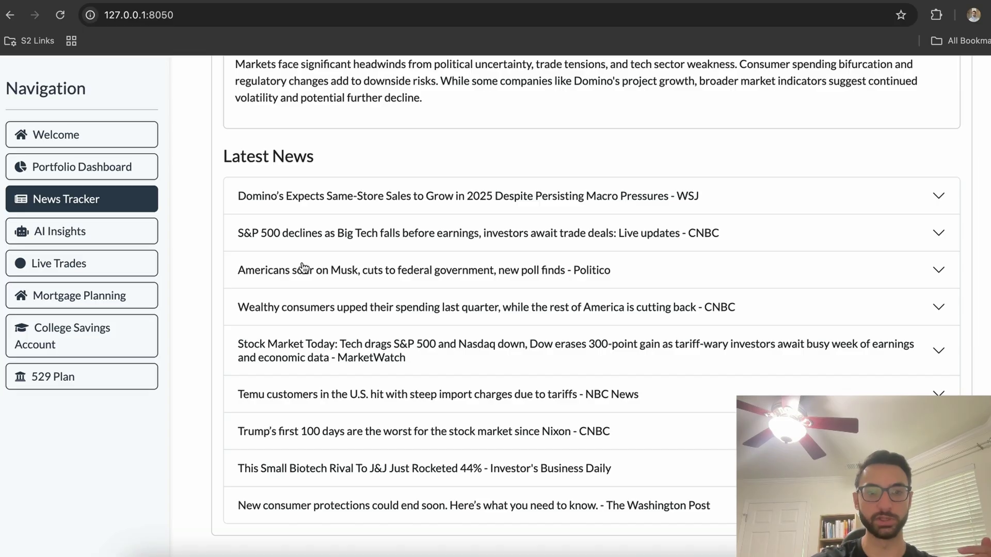
pyautogui.scroll(9, 302, 267)
pyautogui.scroll(-2, 526, 430)
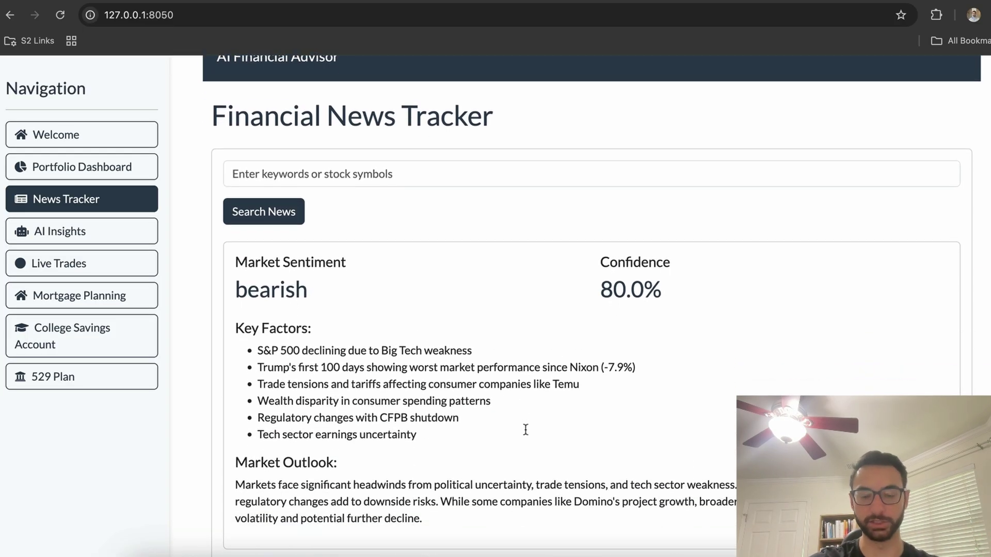
pyautogui.scroll(-8, 525, 429)
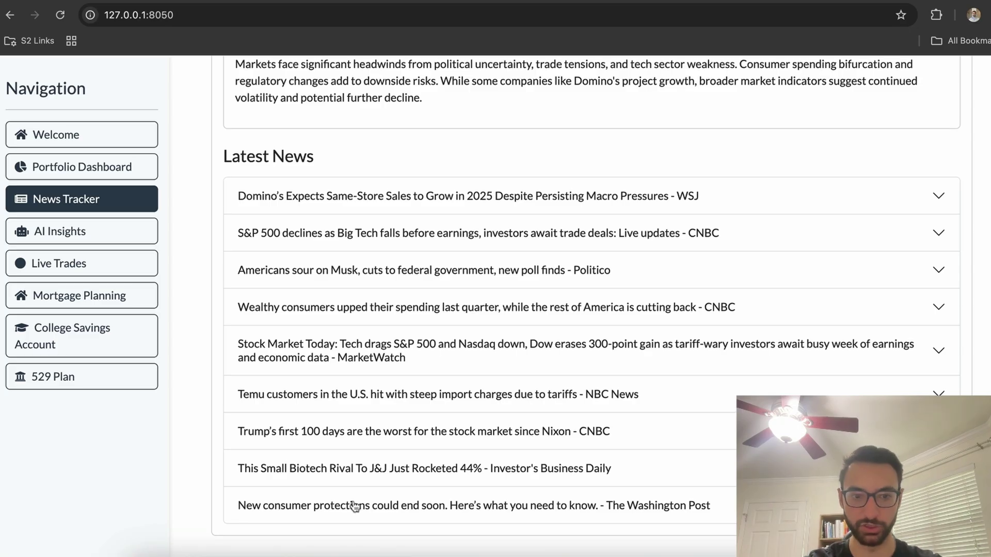
pyautogui.scroll(5, 355, 506)
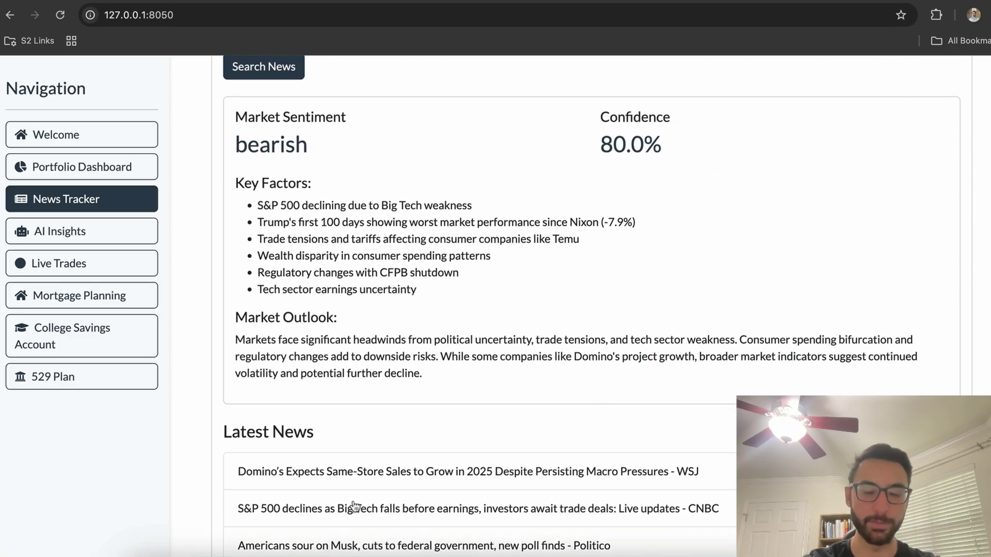
pyautogui.scroll(1, 485, 392)
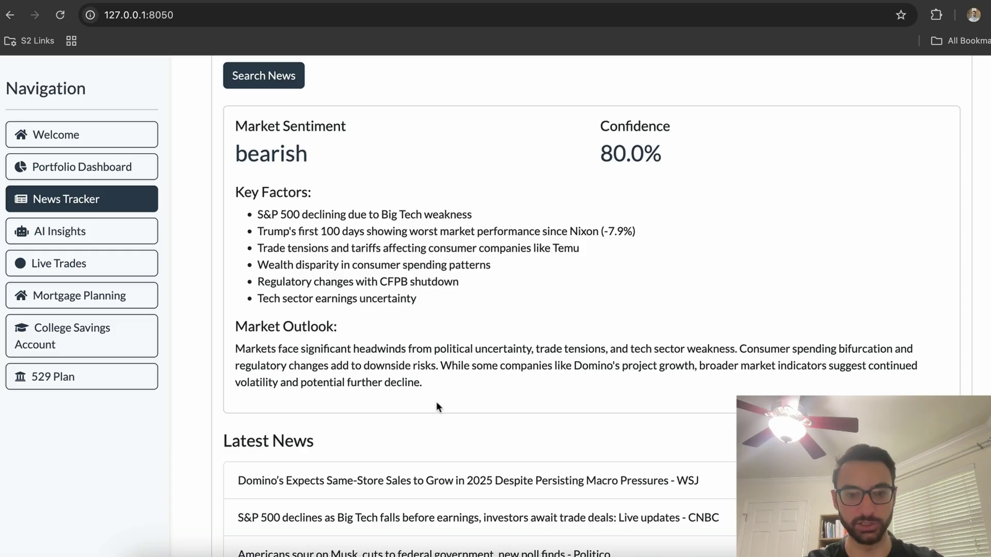
pyautogui.scroll(-5, 435, 401)
pyautogui.scroll(6, 437, 405)
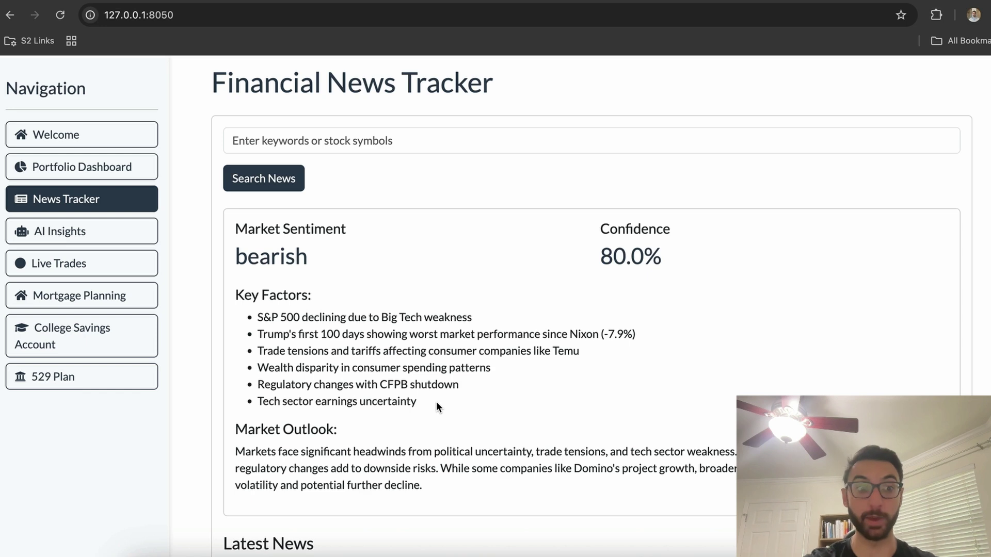
pyautogui.scroll(-1, 436, 401)
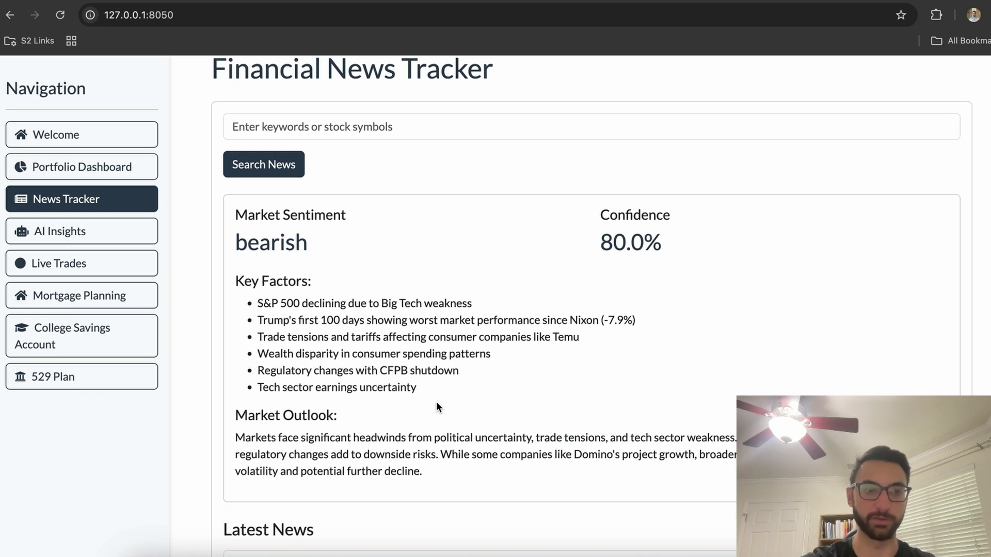
pyautogui.click(121, 234)
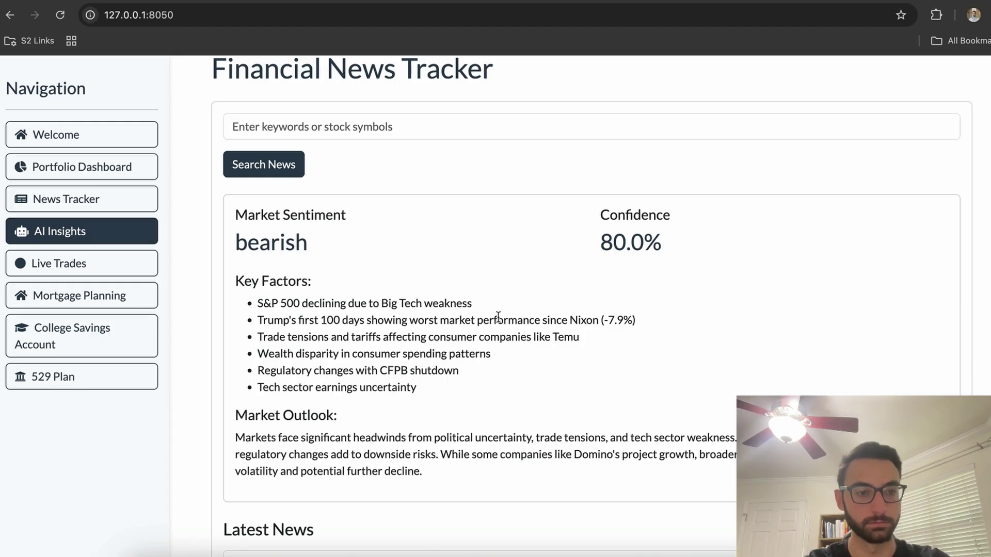
pyautogui.scroll(5, 498, 316)
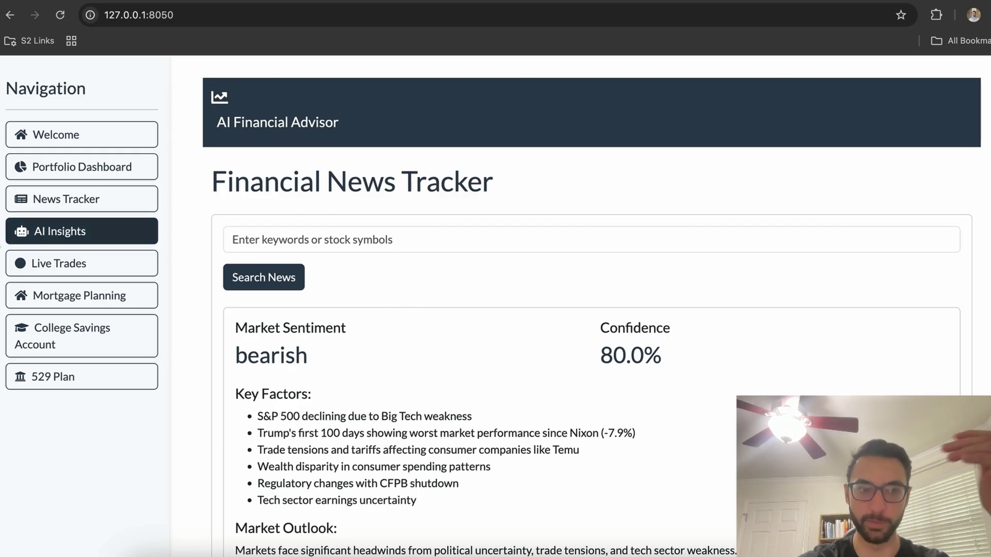
# Step: Open AI Insights and read the Portfolio Analysis of the conservative 40/60 portfolio
pyautogui.click(5, 232)
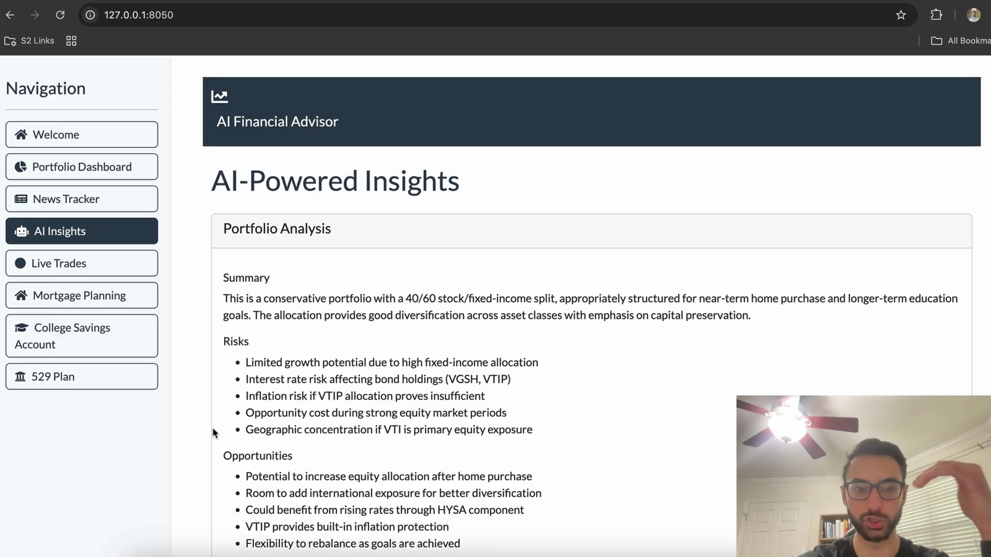
pyautogui.scroll(-1, 212, 427)
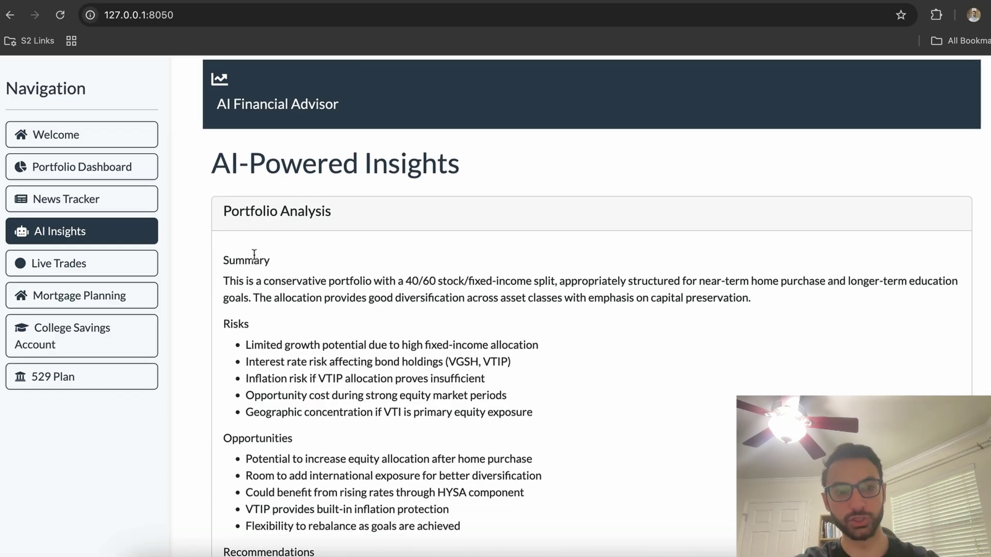
pyautogui.scroll(-5, 529, 327)
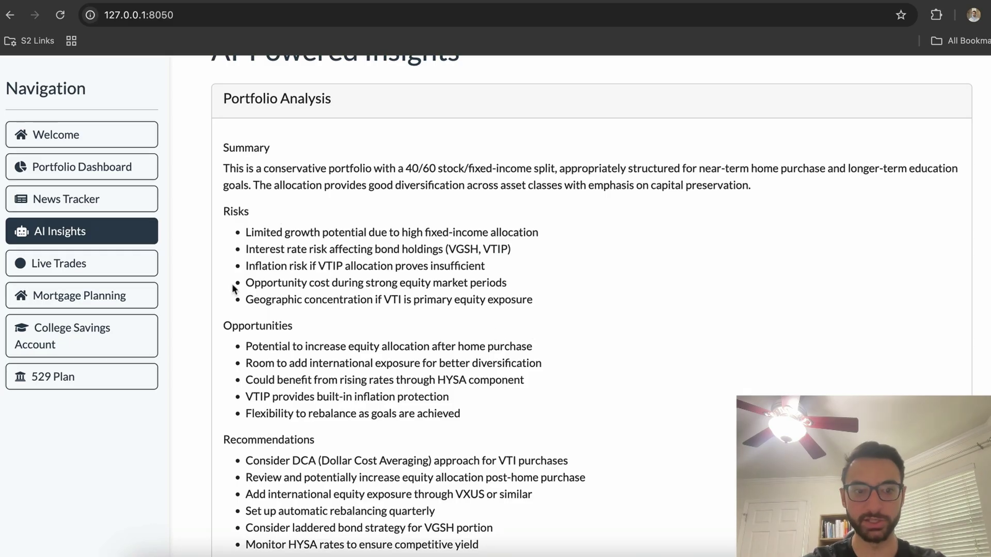
pyautogui.scroll(-2, 215, 443)
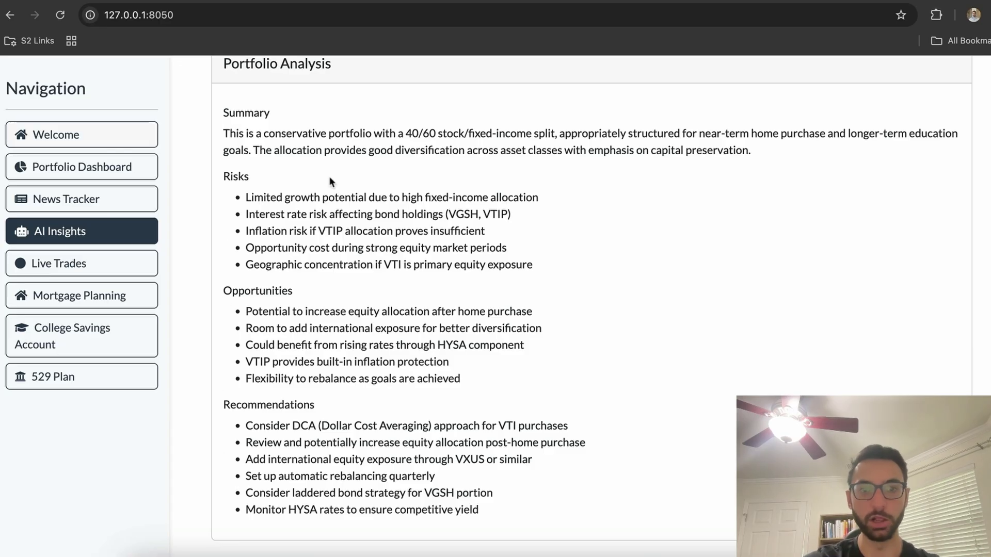
pyautogui.scroll(1, 329, 177)
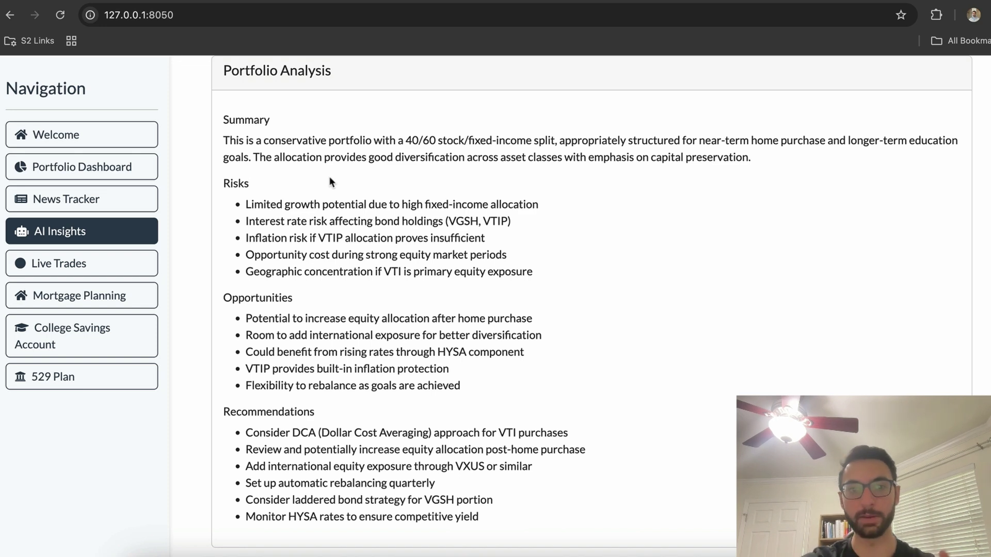
pyautogui.scroll(1, 329, 177)
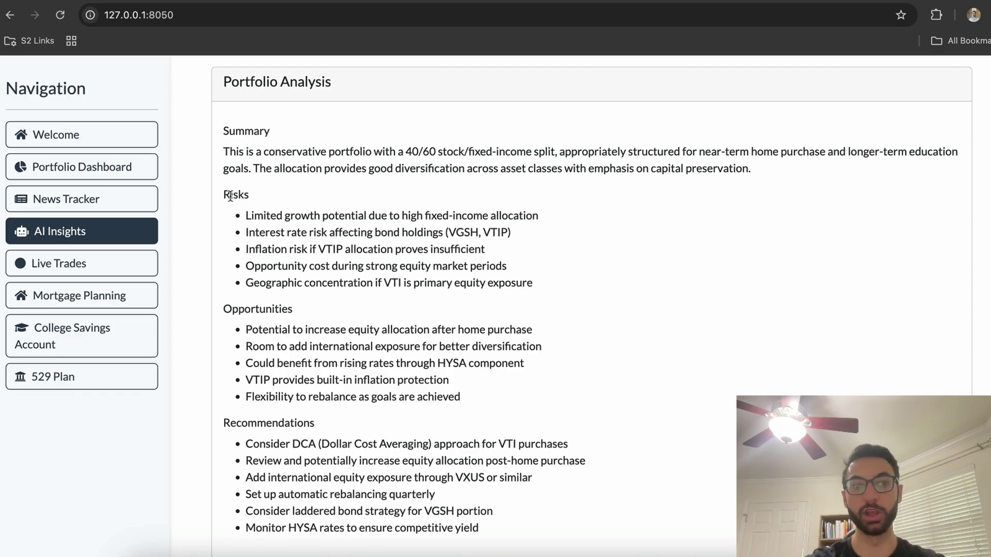
# Step: Open Live Trades and filter the chart to AAPL only
pyautogui.click(119, 261)
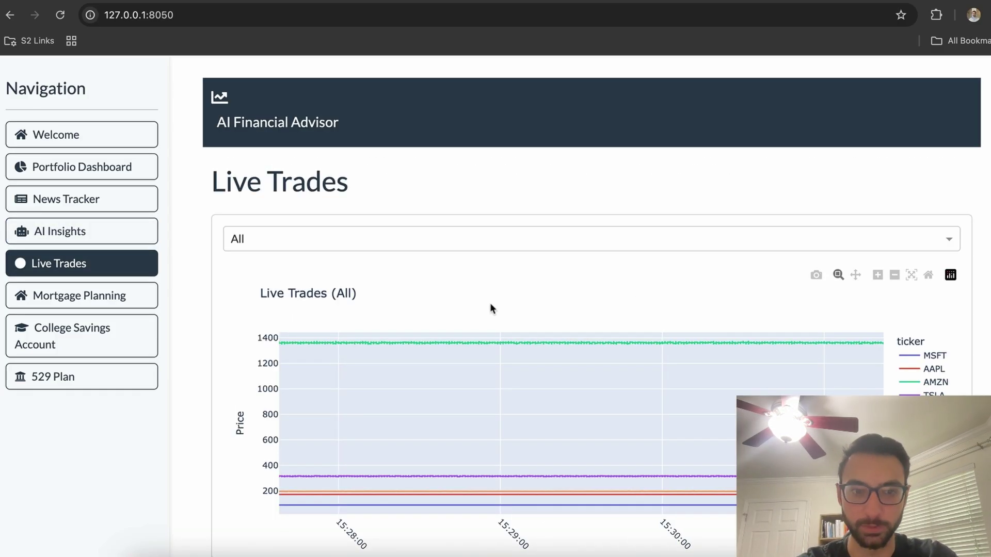
pyautogui.scroll(-1, 541, 153)
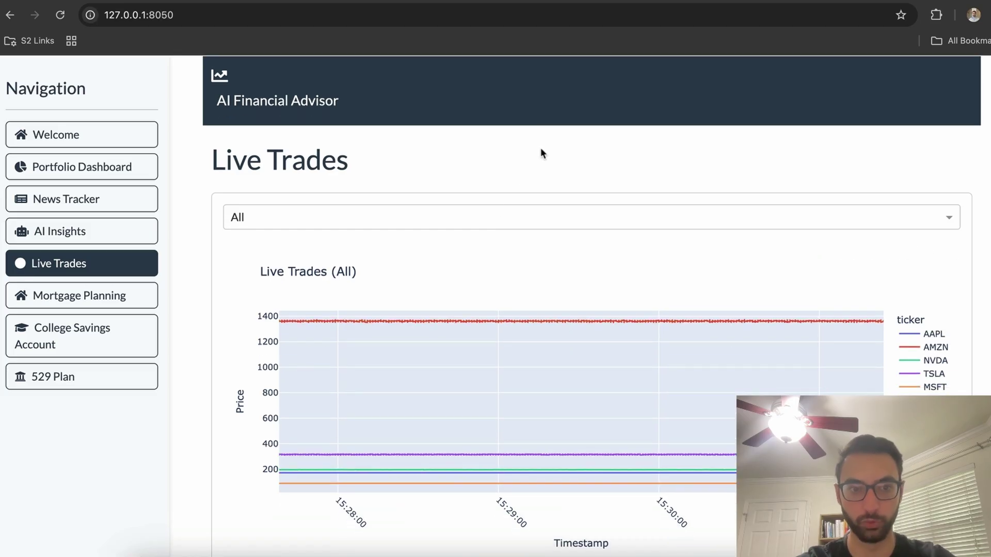
pyautogui.click(445, 217)
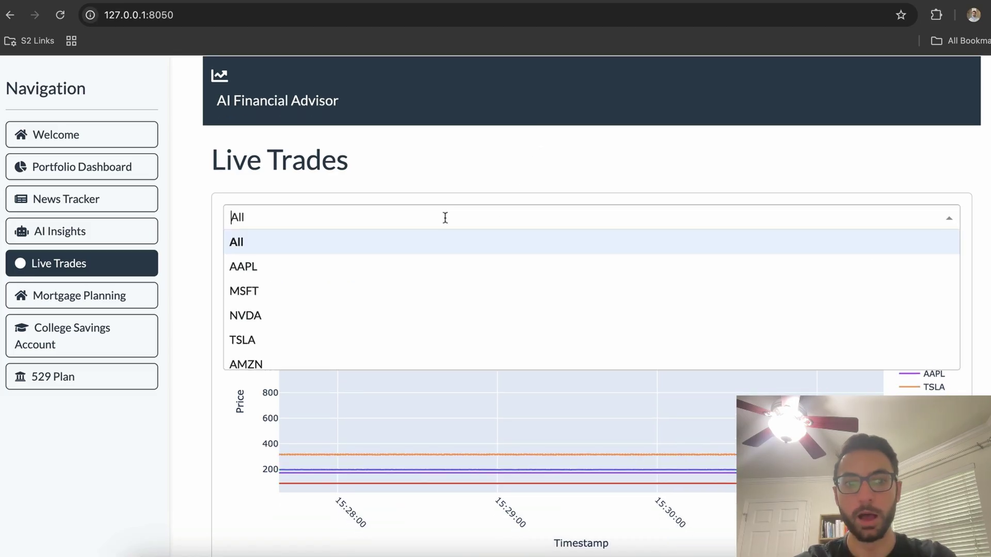
pyautogui.click(363, 273)
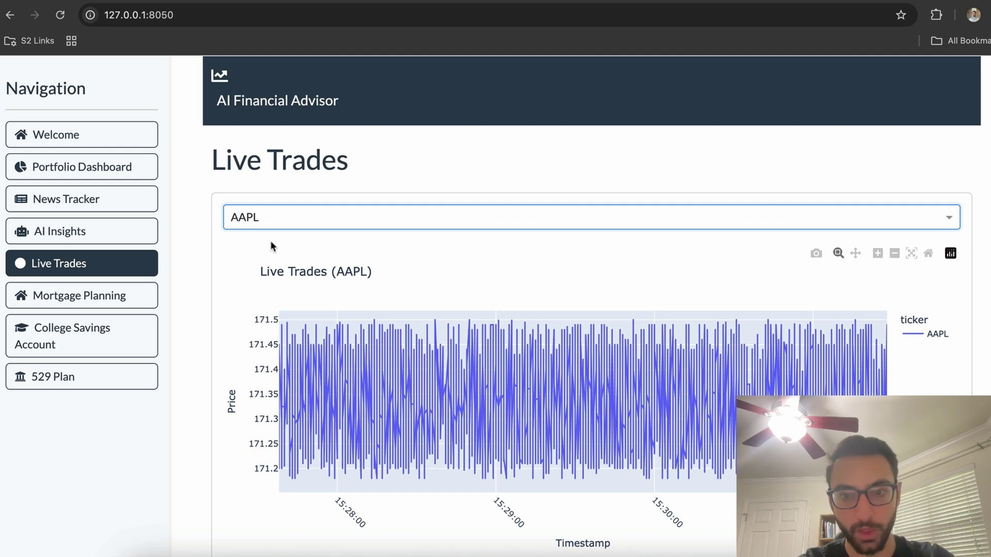
# Step: Switch the Live Trades chart's ticker filter to TSLA only
pyautogui.moveTo(613, 312)
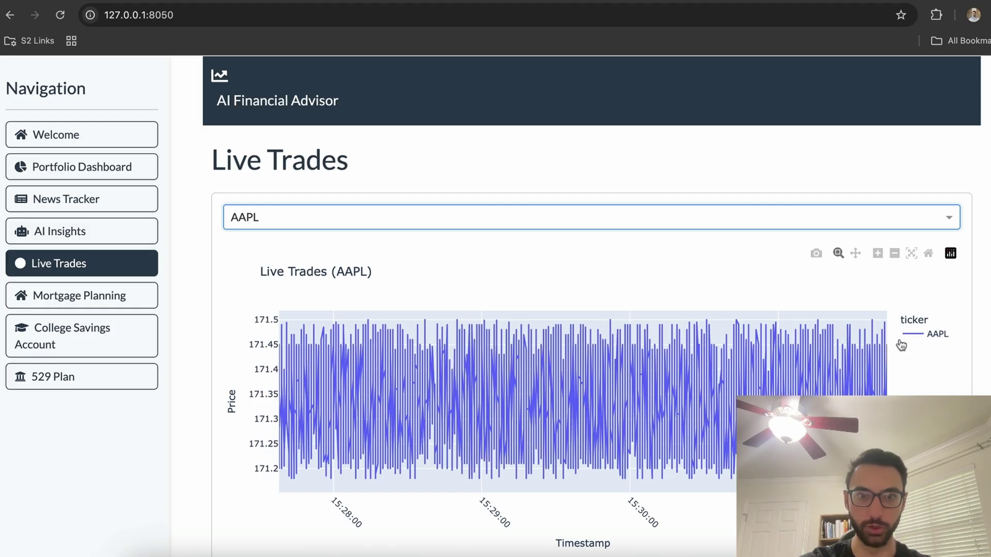
pyautogui.click(552, 220)
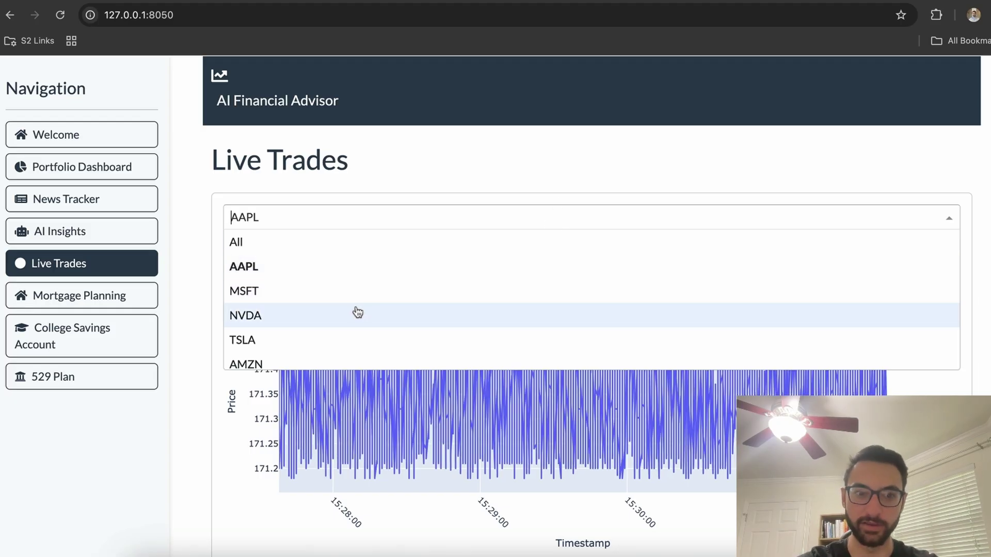
pyautogui.click(343, 338)
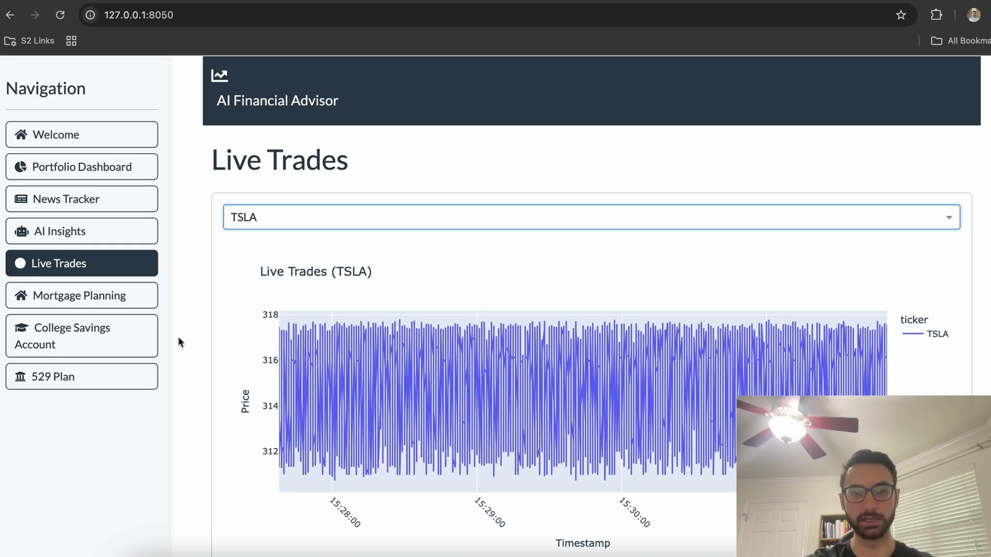
pyautogui.scroll(-1, 178, 338)
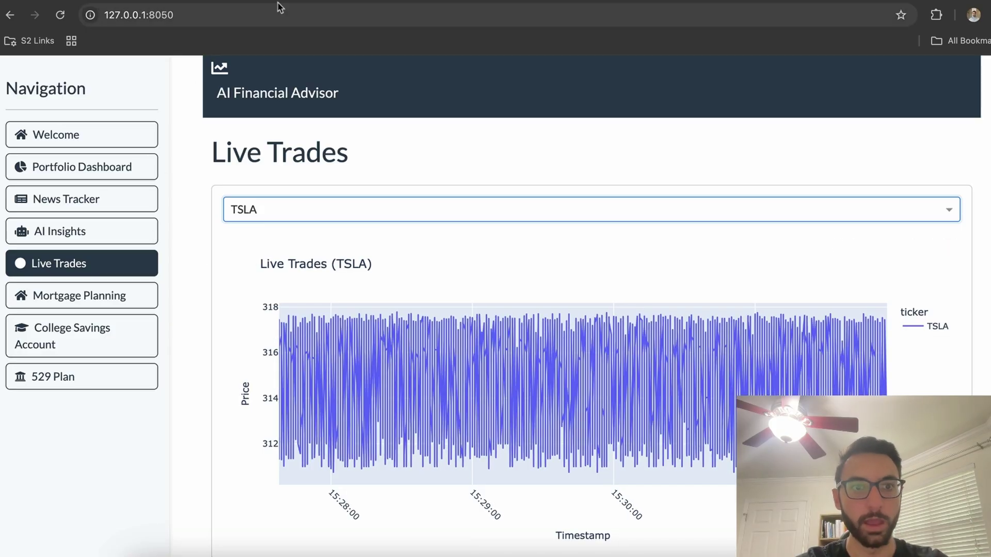
# Step: Switch to the SingleStore fin_demo notebook showing the live_trades table definition
pyautogui.hotkey('ctrl', 'Tab')
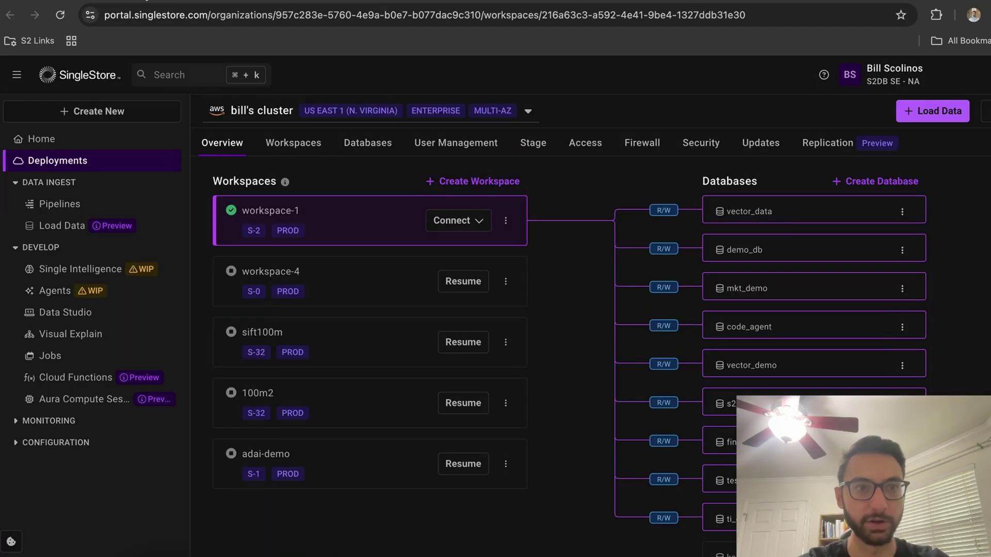
pyautogui.hotkey('ctrl', 'Tab')
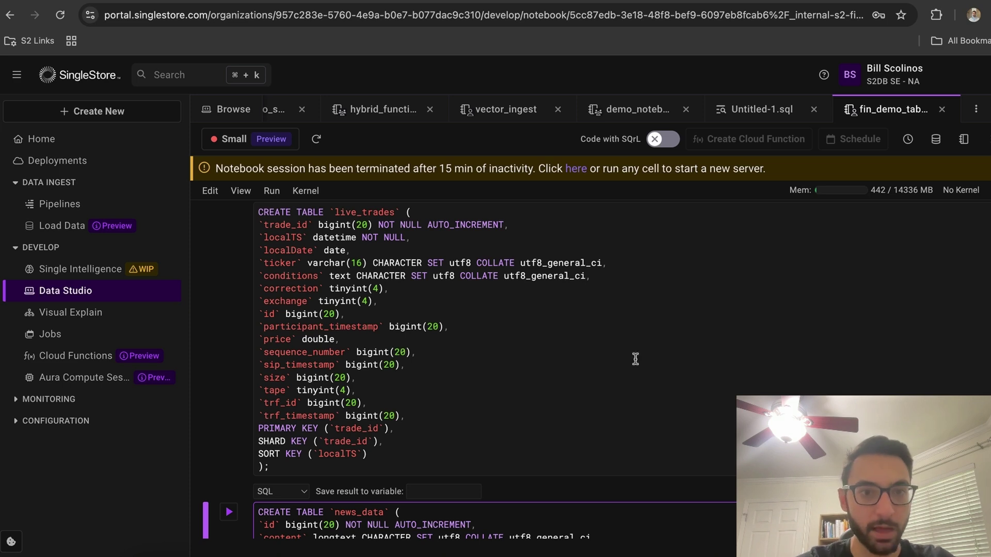
pyautogui.scroll(-1, 635, 359)
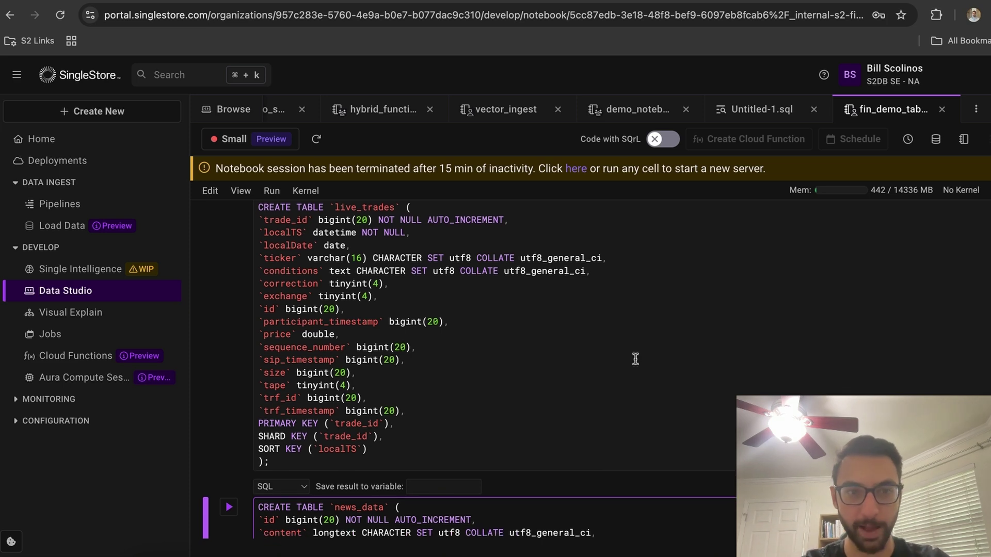
pyautogui.scroll(1, 635, 359)
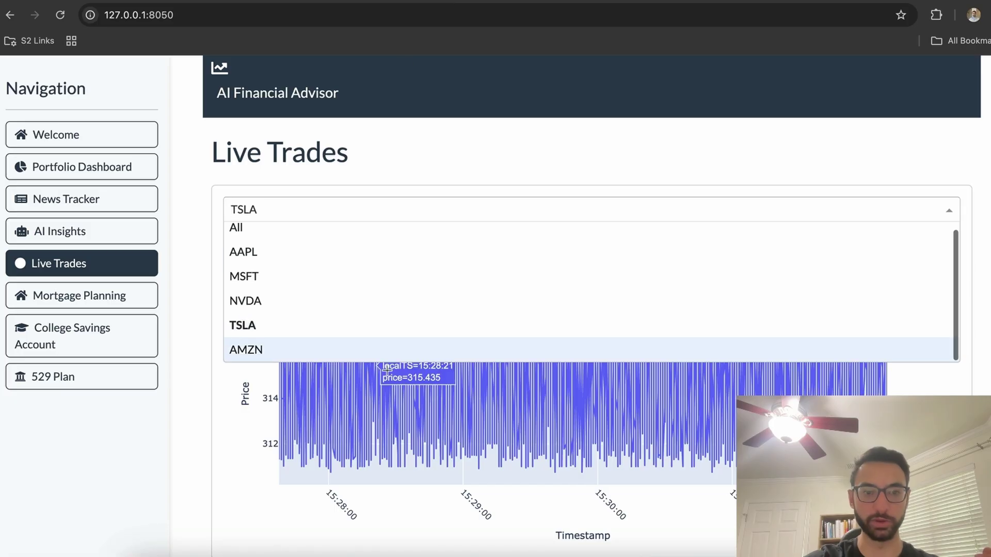
# Step: Close the ticker list and switch the Live Trades chart to AMZN only
pyautogui.click(232, 438)
pyautogui.click(337, 211)
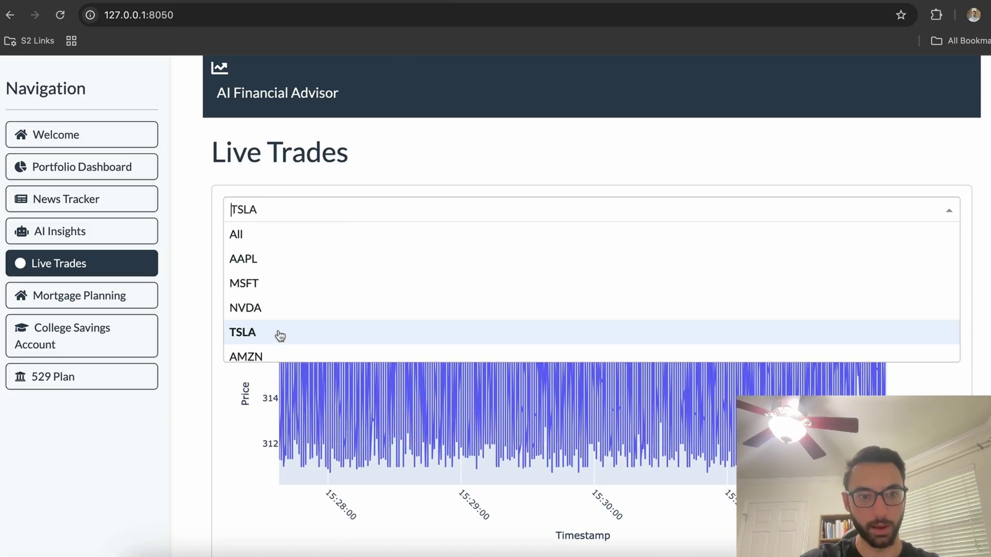
pyautogui.click(283, 352)
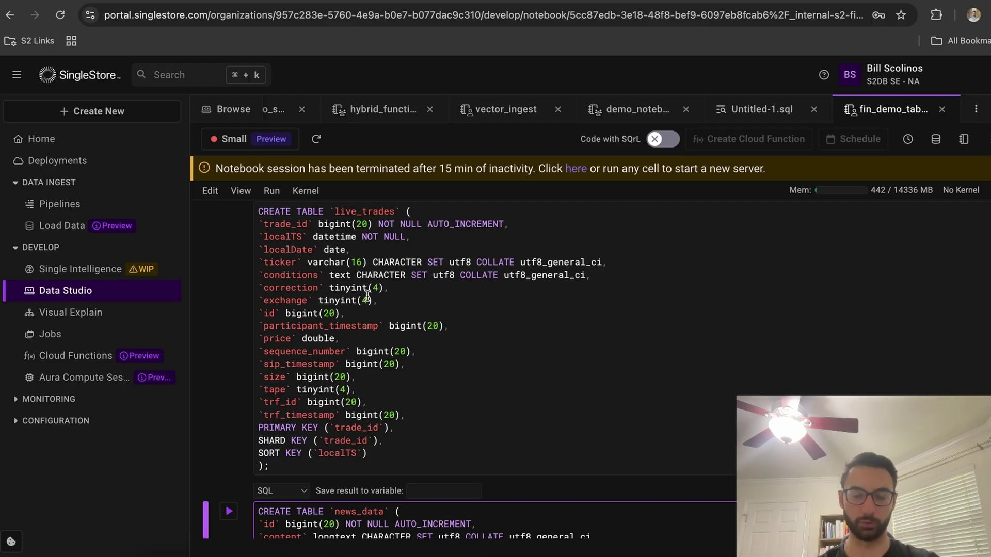
# Step: Scroll to the news_data CREATE TABLE cell and highlight its vector(384, F32) column
pyautogui.scroll(-5, 367, 295)
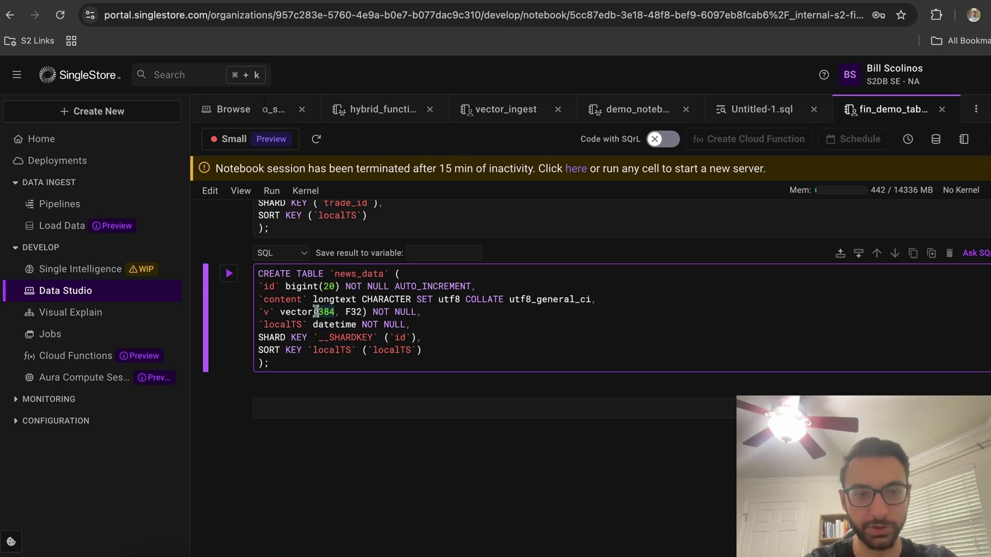
pyautogui.click(445, 310)
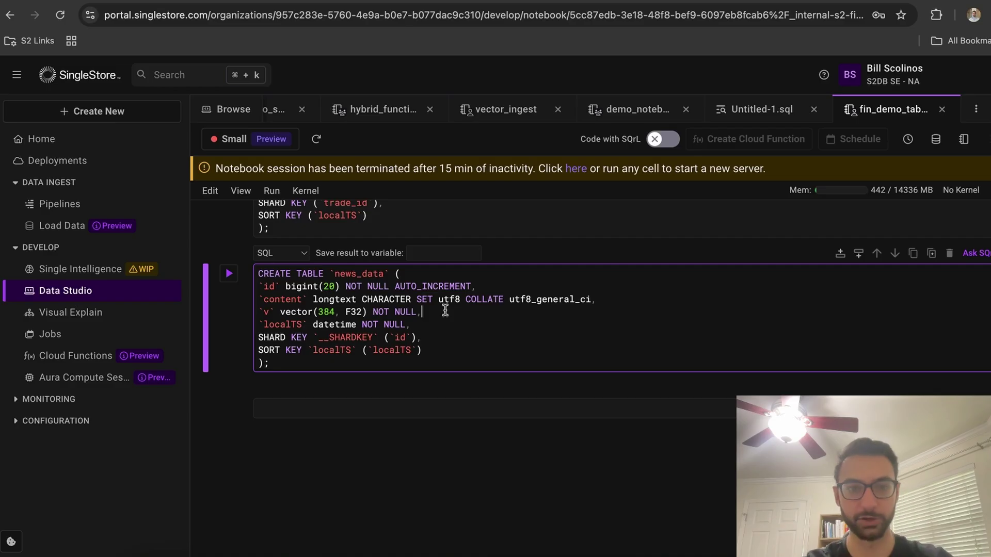